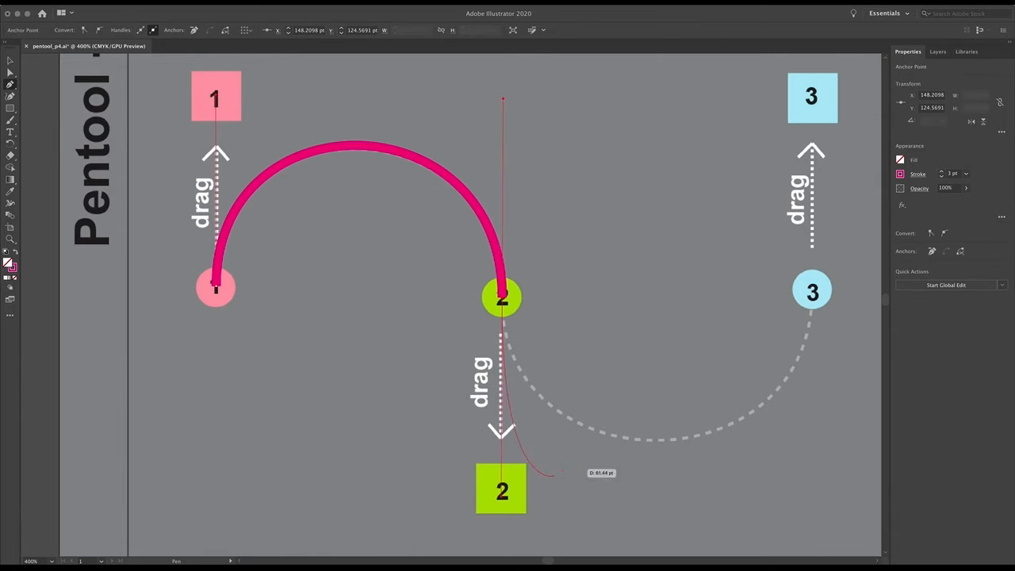
Step: Complete the wave path with a smooth anchor on blue circle 3, its handles vertical, and deselect the path
left_click_drag(812, 293, 816, 487)
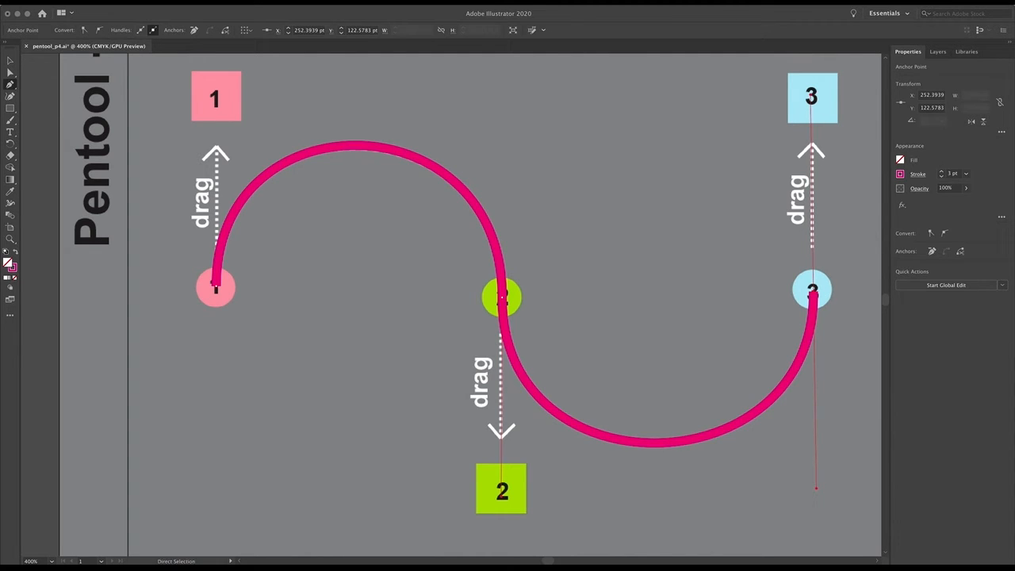
left_click(832, 135, "super")
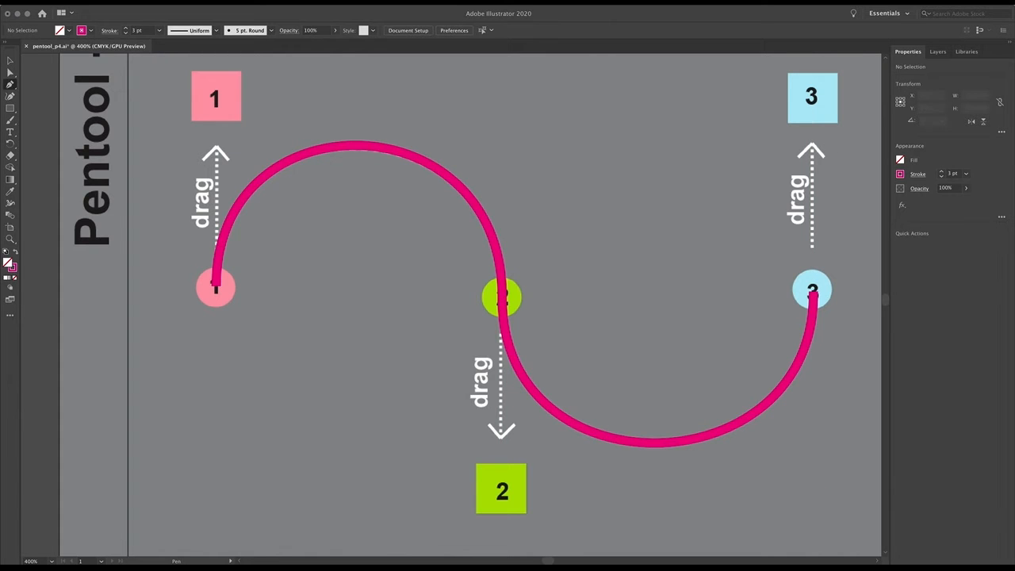
Step: Trace the fig. 2 S-curve with the Pen tool, placing smooth anchors with horizontal handles on circles 1, 2 and 3
key("space")
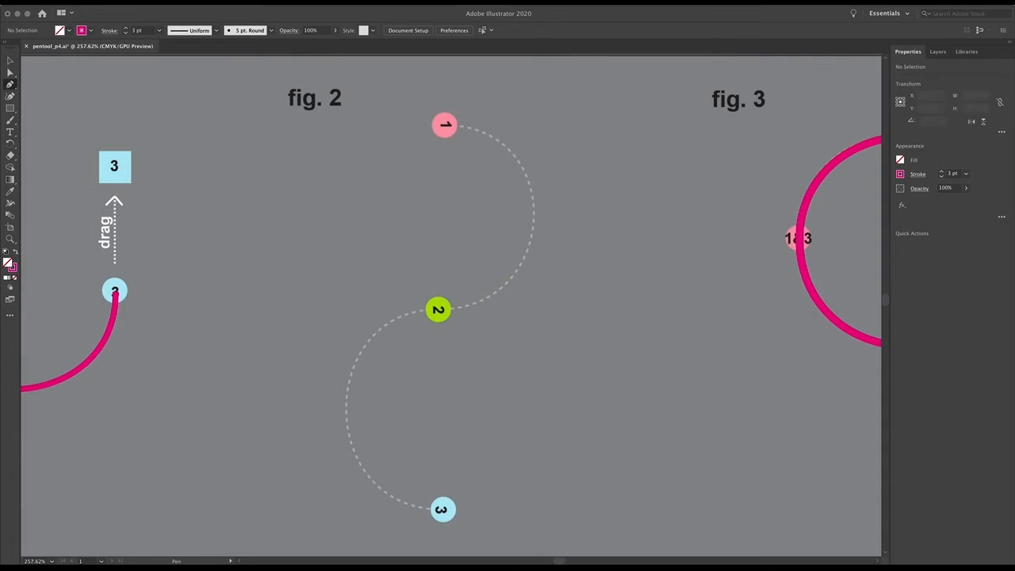
left_click_drag(445, 124, 543, 124)
left_click_drag(438, 310, 582, 304)
left_click_drag(295, 317, 300, 315)
mouse_move(441, 508)
left_mouse_down()
mouse_move(562, 512)
mouse_move(554, 512)
left_mouse_up()
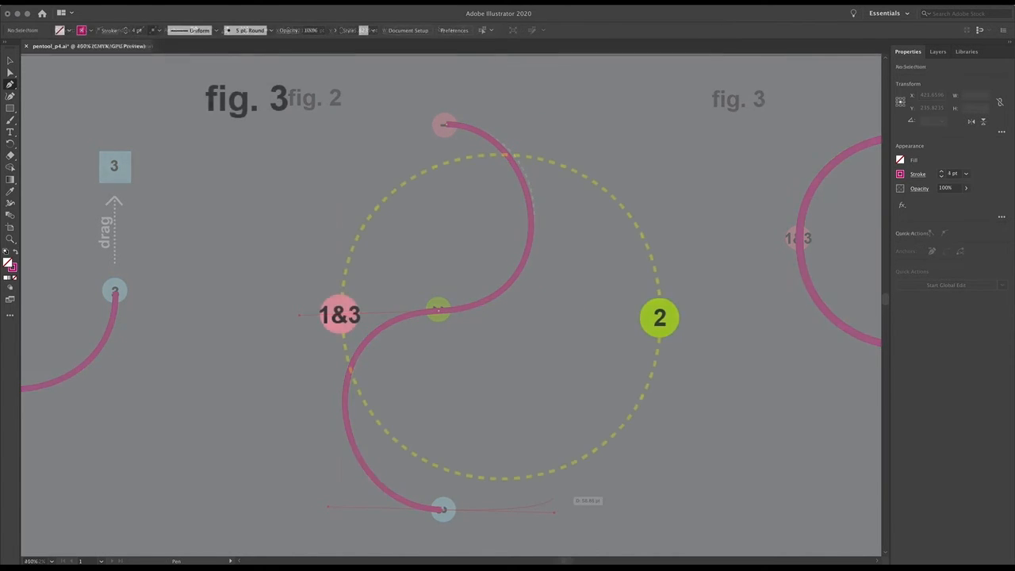
Step: Trace the fig. 3 circle with smooth anchors at 1&3 and 2 using vertical handles, closing the path at the starting point
left_click_drag(341, 315, 343, 504)
mouse_move(659, 318)
left_mouse_down()
mouse_move(649, 525)
mouse_move(660, 547)
left_mouse_up()
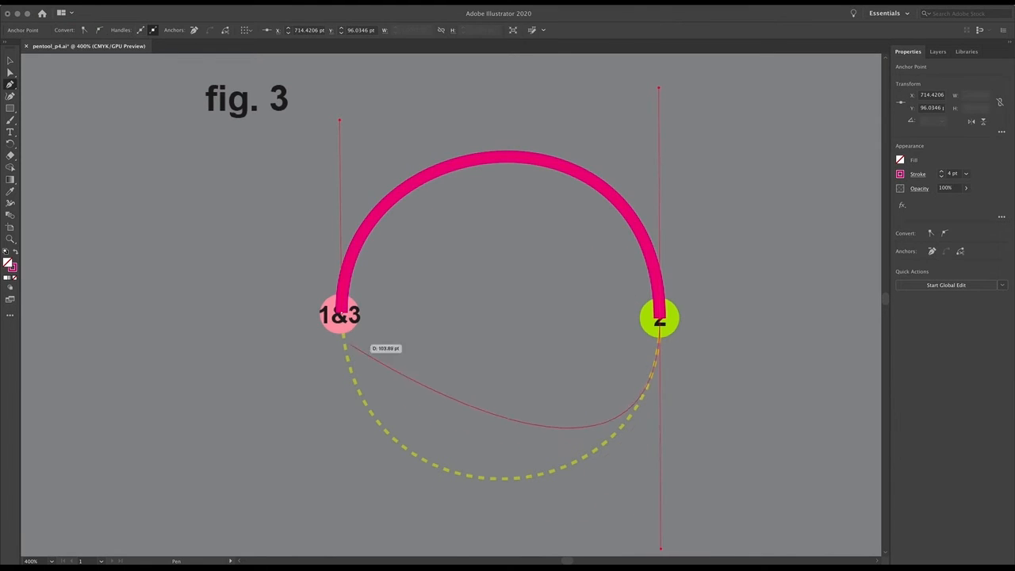
left_click_drag(342, 315, 339, 525)
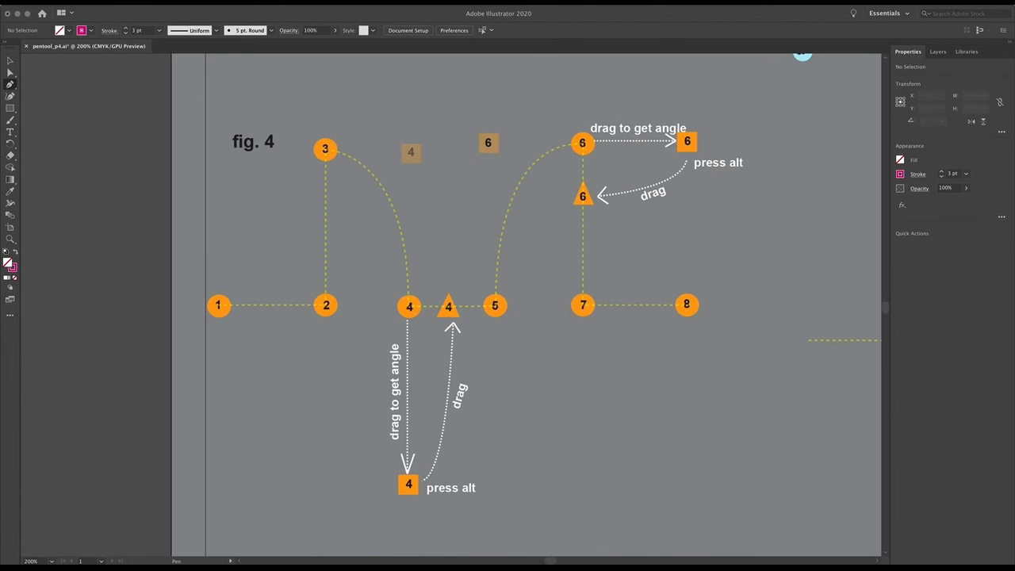
Step: Draw the fig. 4 path from point 1 through 2 and 3, curving into point 4 with its outgoing handle redirected to triangle 4
left_click(219, 305)
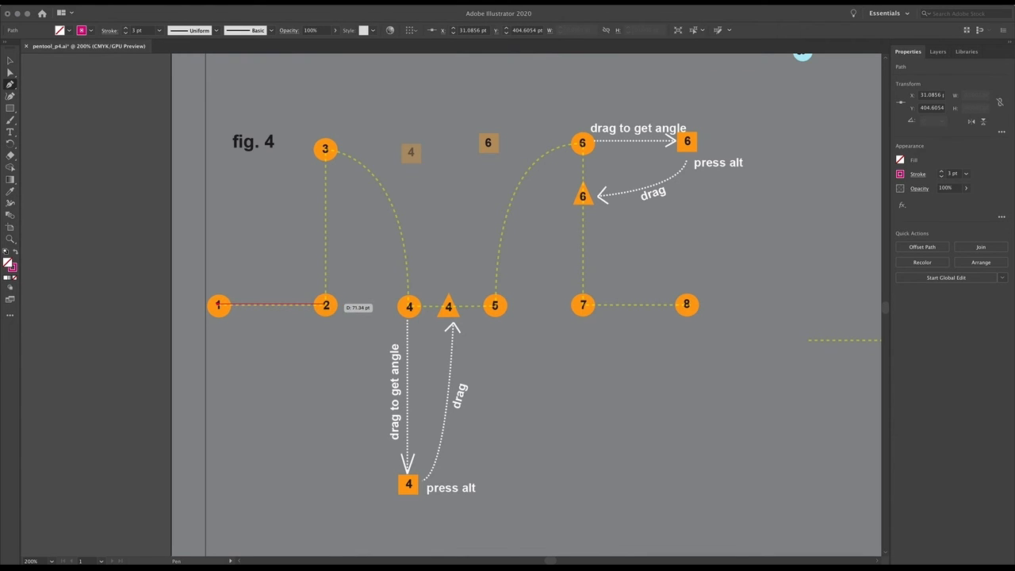
left_click(326, 305)
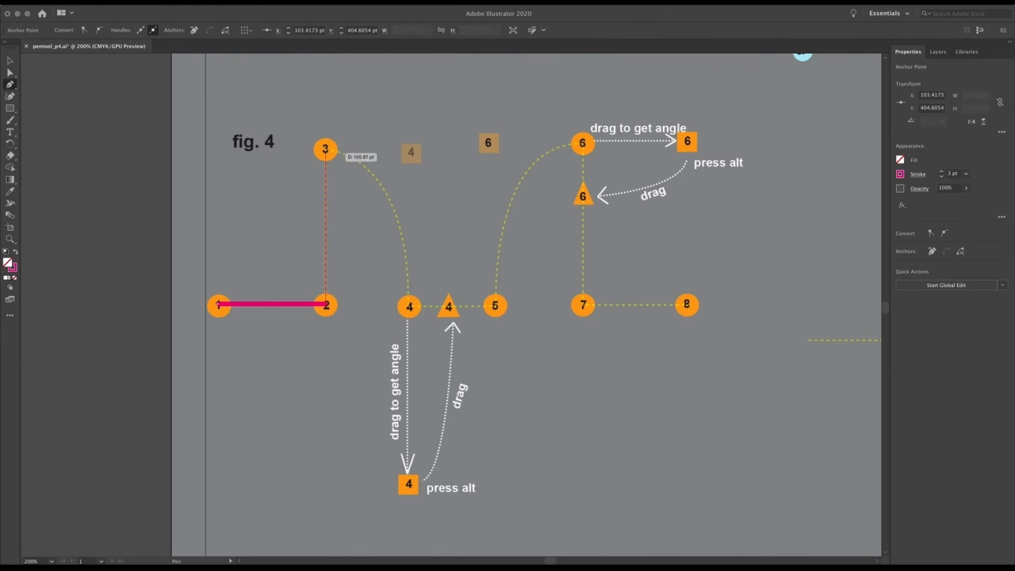
left_click(325, 149)
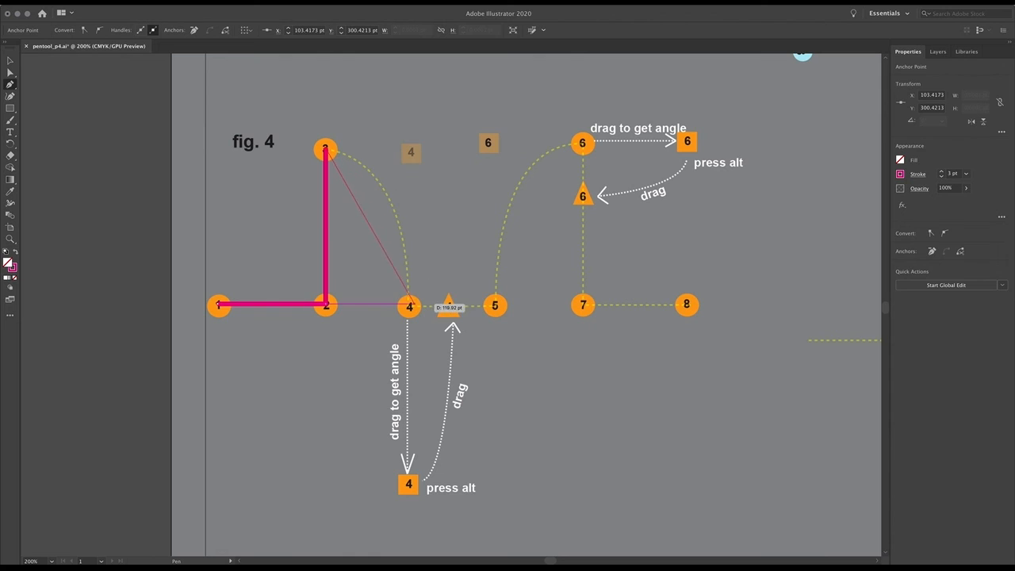
left_click_drag(409, 305, 414, 471)
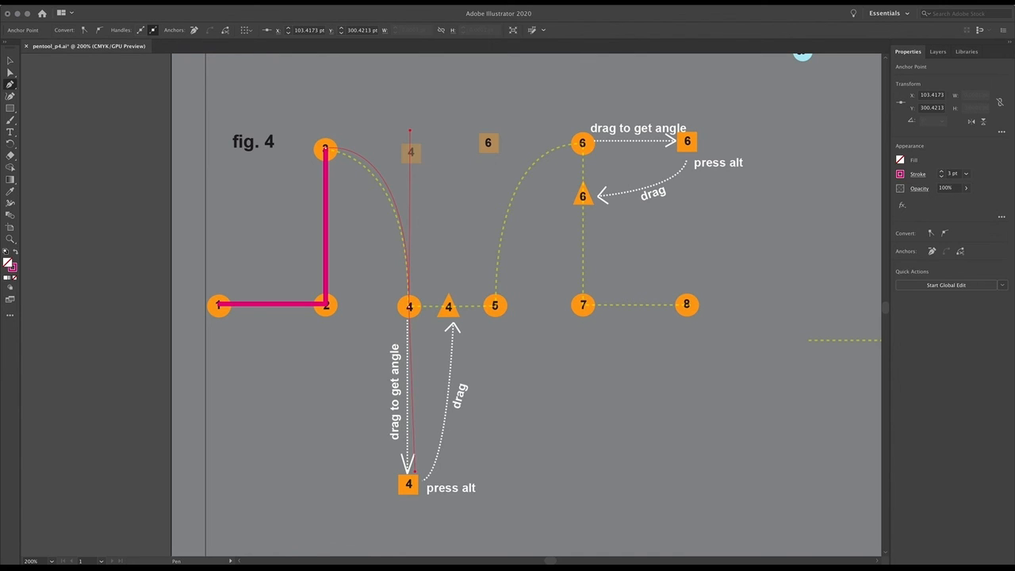
mouse_move(414, 471)
left_mouse_down()
mouse_move(413, 413)
mouse_move(429, 420)
mouse_move(448, 307)
left_mouse_up()
left_click_drag(448, 308, 448, 308)
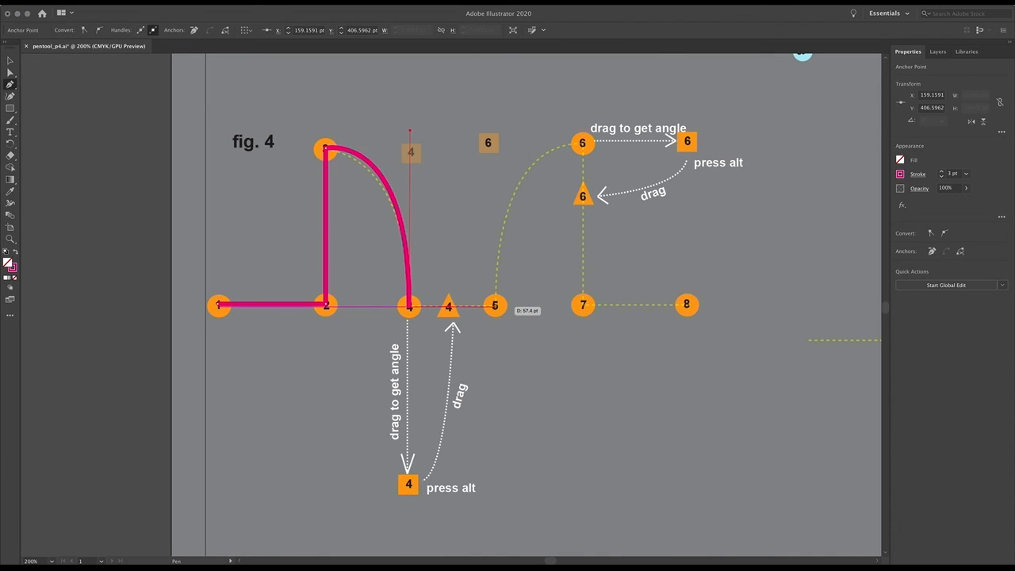
Step: Continue the fig. 4 path through point 5, curve into point 6 with its handle redirected to triangle 6, and end it through 7 at 8
left_click(494, 306)
mouse_move(582, 143)
left_mouse_down()
mouse_move(687, 142)
mouse_move(597, 162)
mouse_move(586, 196)
left_mouse_up()
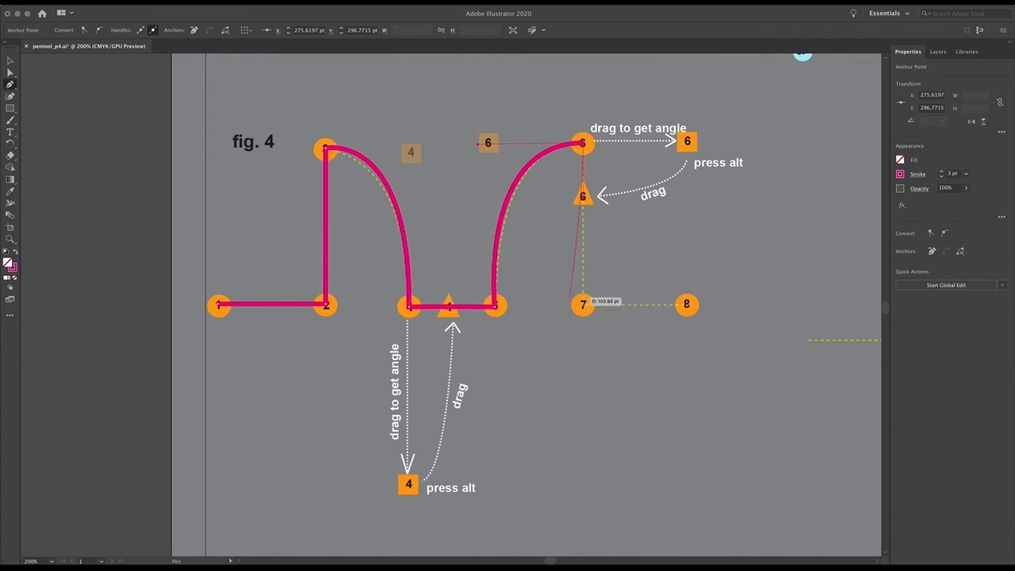
left_click(582, 305)
left_click_drag(583, 305, 686, 304)
left_click(686, 305)
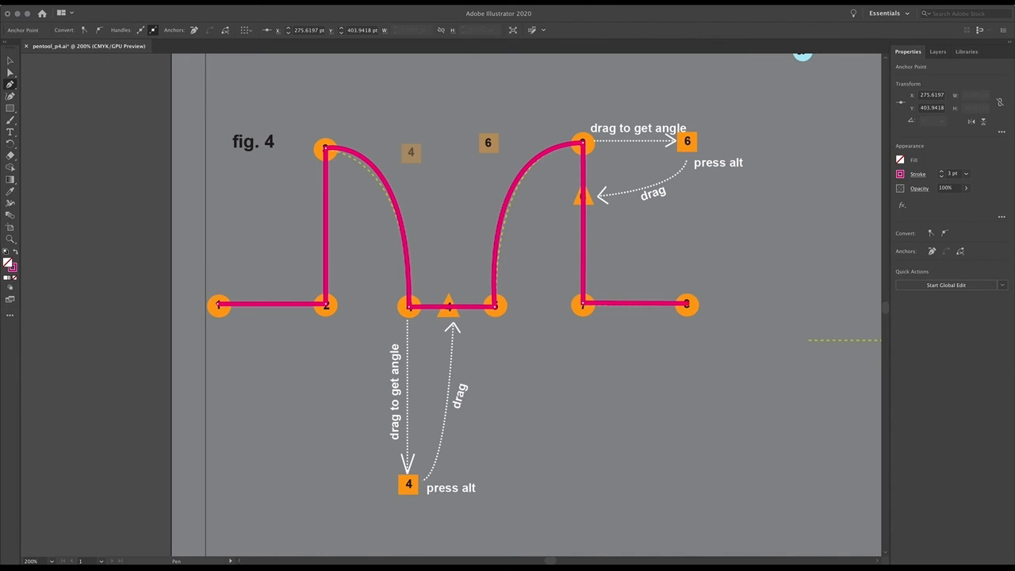
key("alt")
left_click(707, 329, "super")
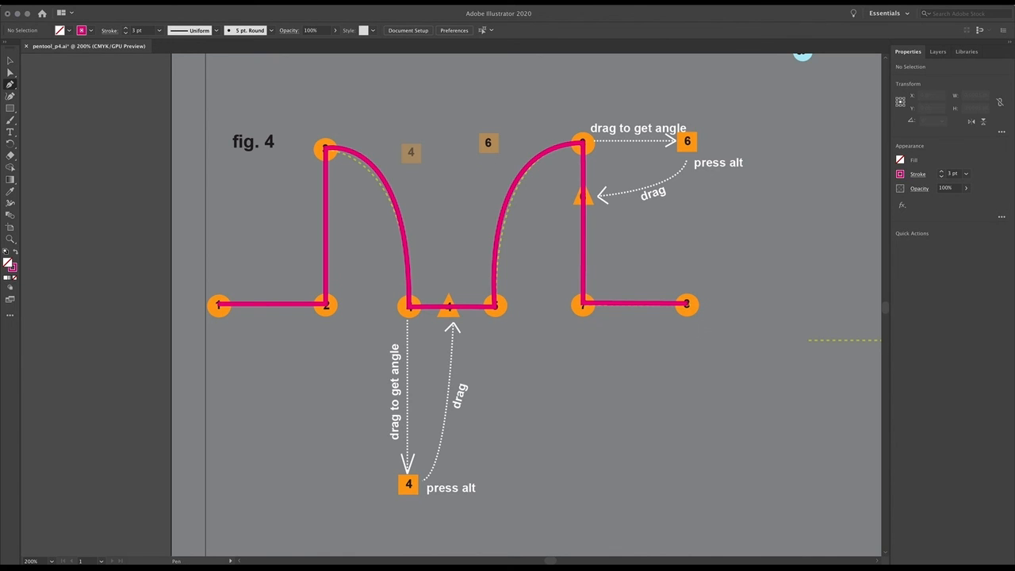
Step: Trace the first half of the Challenge outline: the baseline, the vertical rise and the arc down to the valley corner
scroll(451, 304, "right", 10)
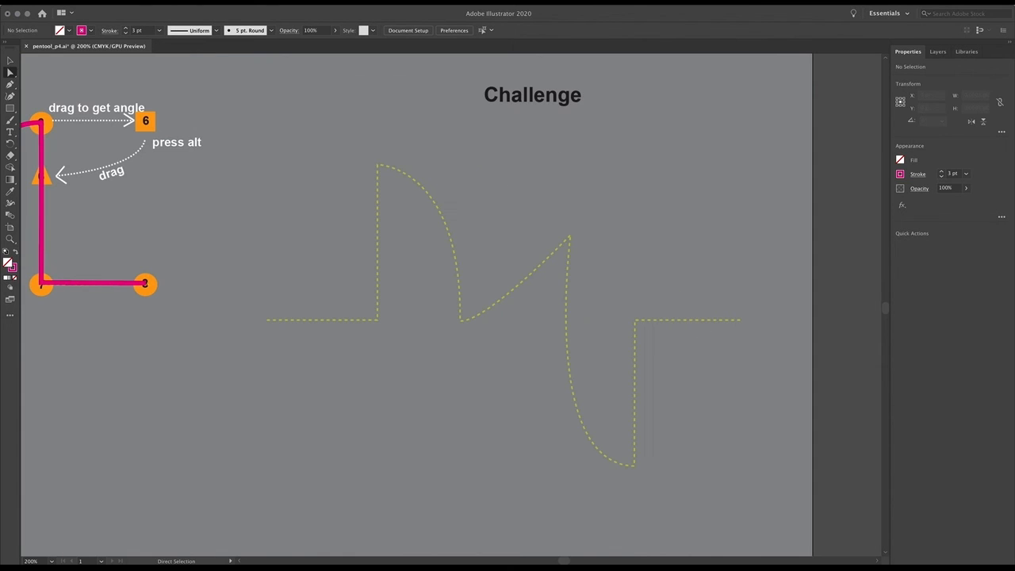
left_click(266, 320)
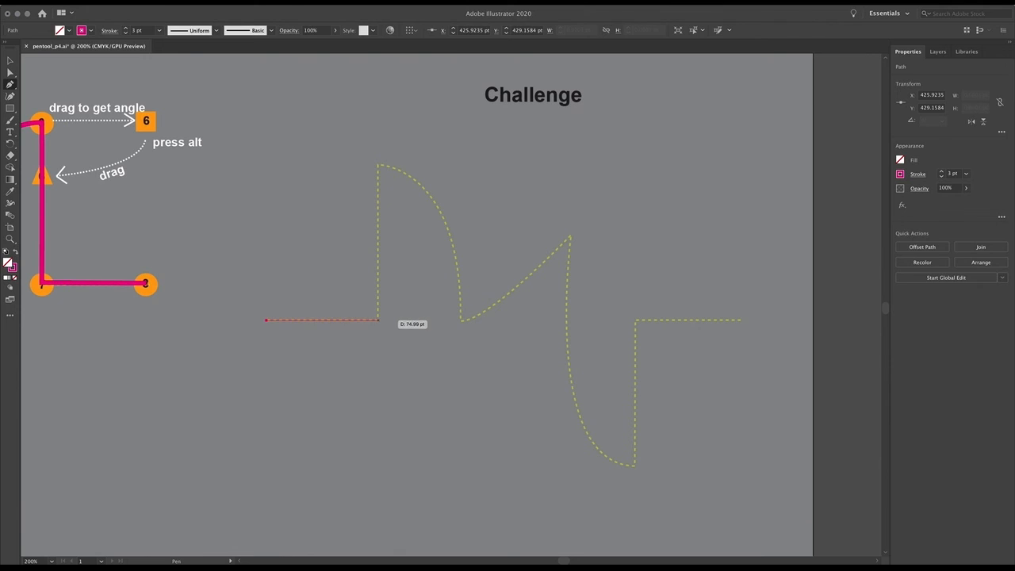
left_click(378, 320)
left_click(379, 165)
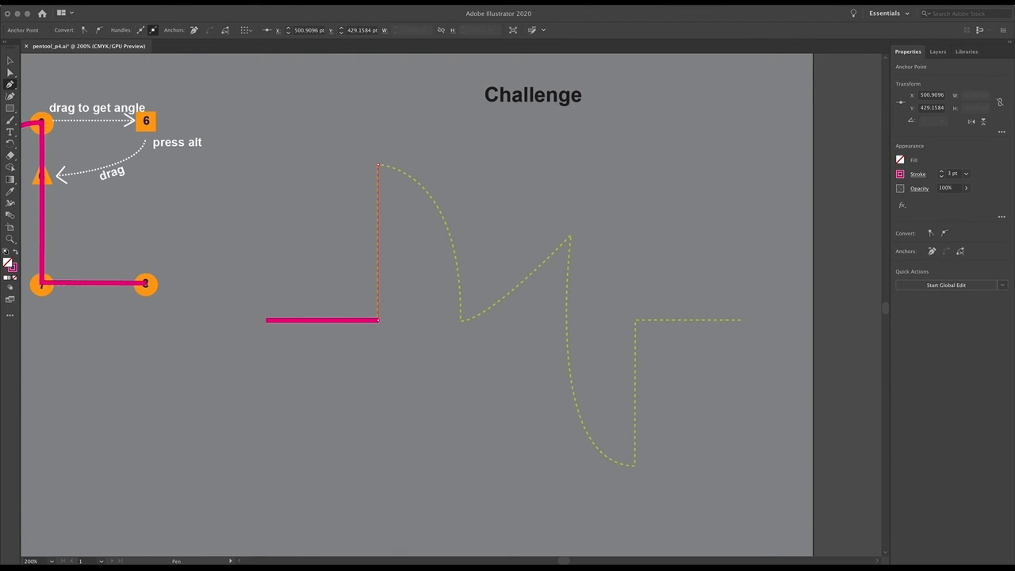
left_click_drag(378, 165, 438, 164)
mouse_move(461, 319)
left_mouse_down()
mouse_move(465, 374)
mouse_move(485, 352)
left_mouse_up()
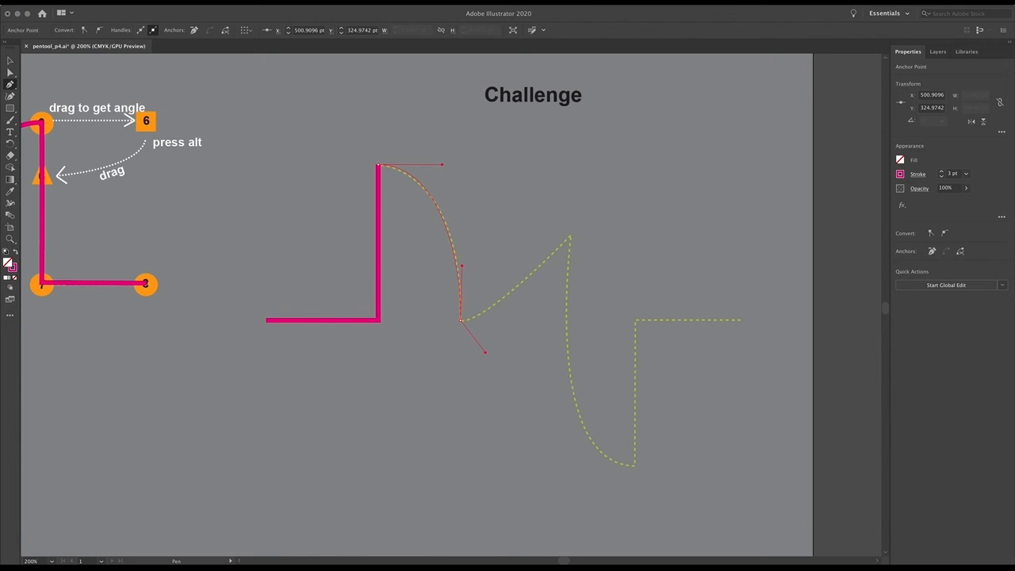
Step: Trace the rest of the Challenge outline: up to the peak, down the deep curve, up the vertical and along the final horizontal line
left_click_drag(569, 237, 602, 443)
left_click_drag(633, 465, 726, 473)
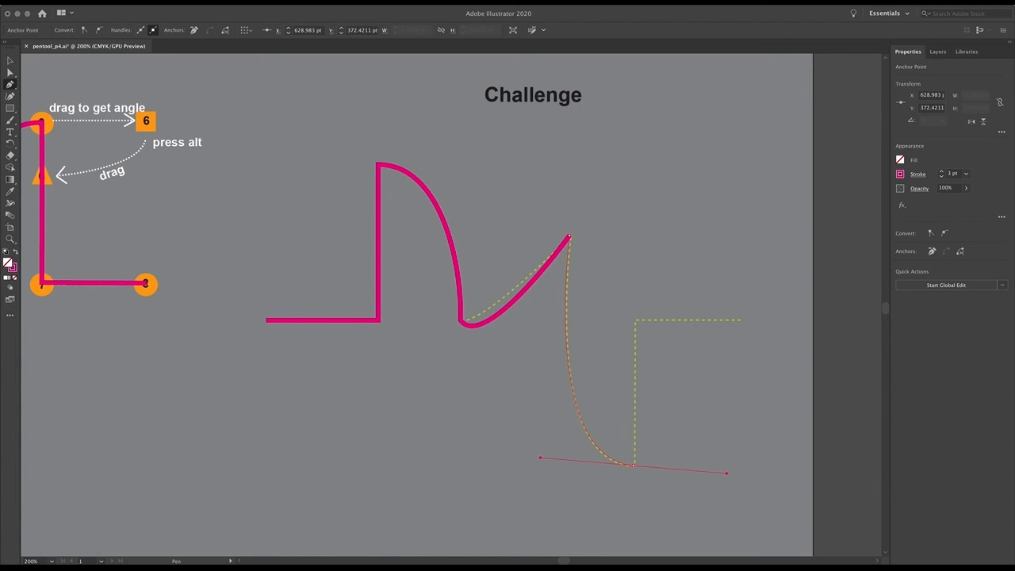
left_click(635, 321)
left_click(740, 321)
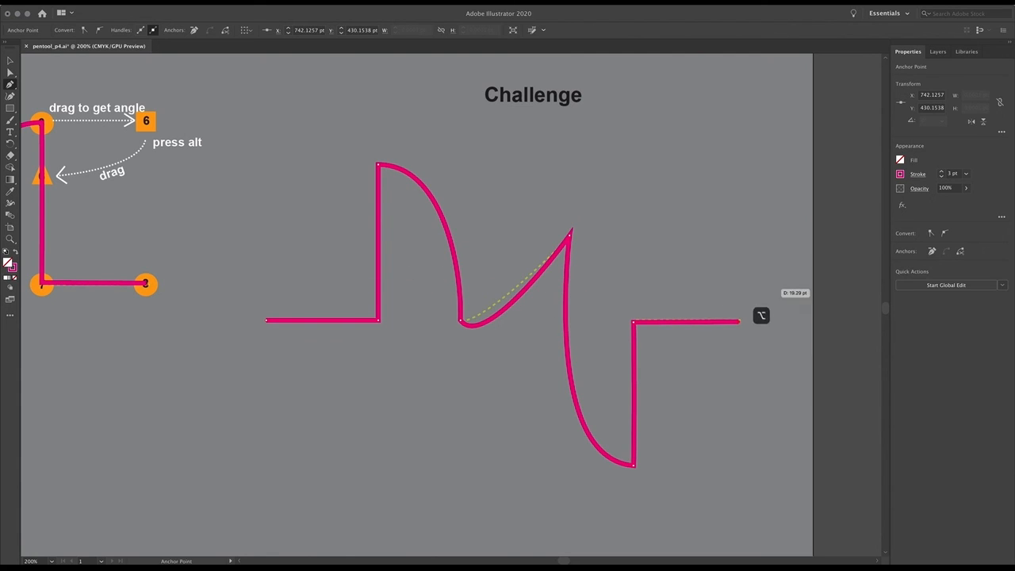